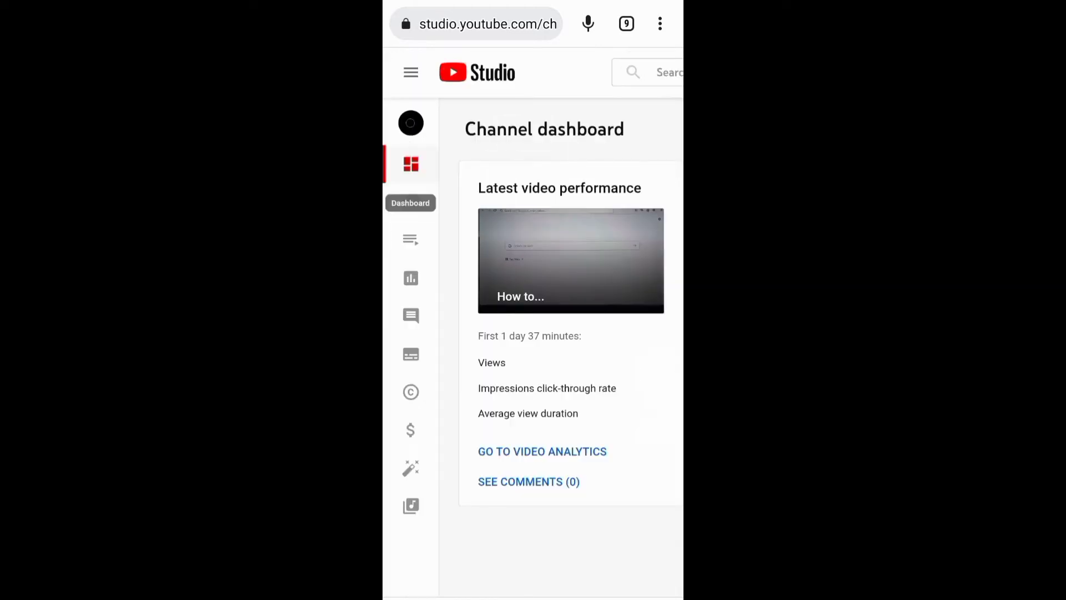
- From the Content list, start deleting the first video forever and acknowledge it's permanent
left_click(410, 239)
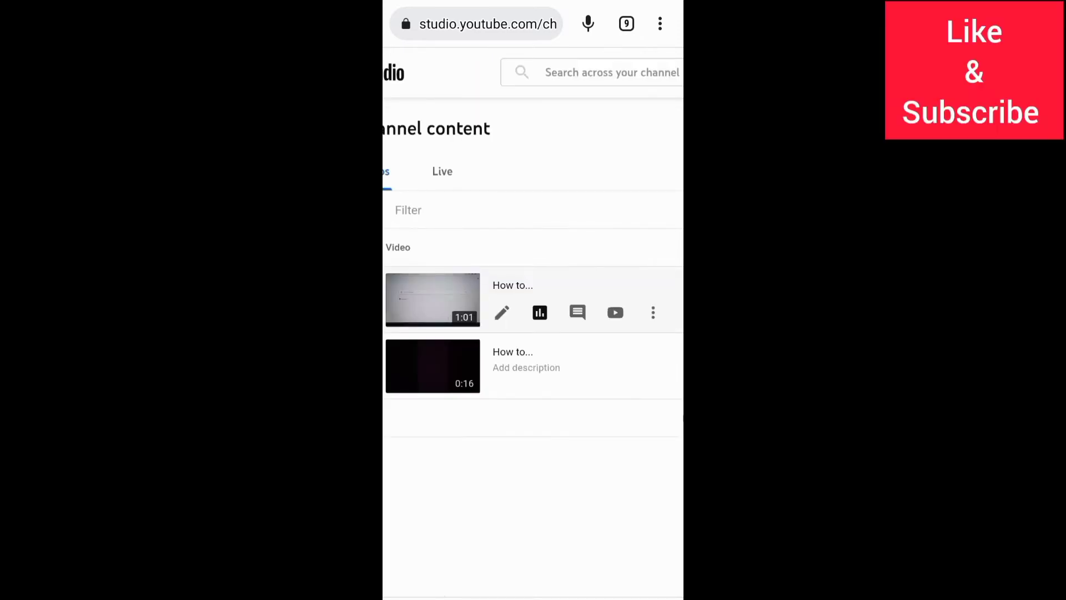
left_click(656, 312)
left_click(600, 415)
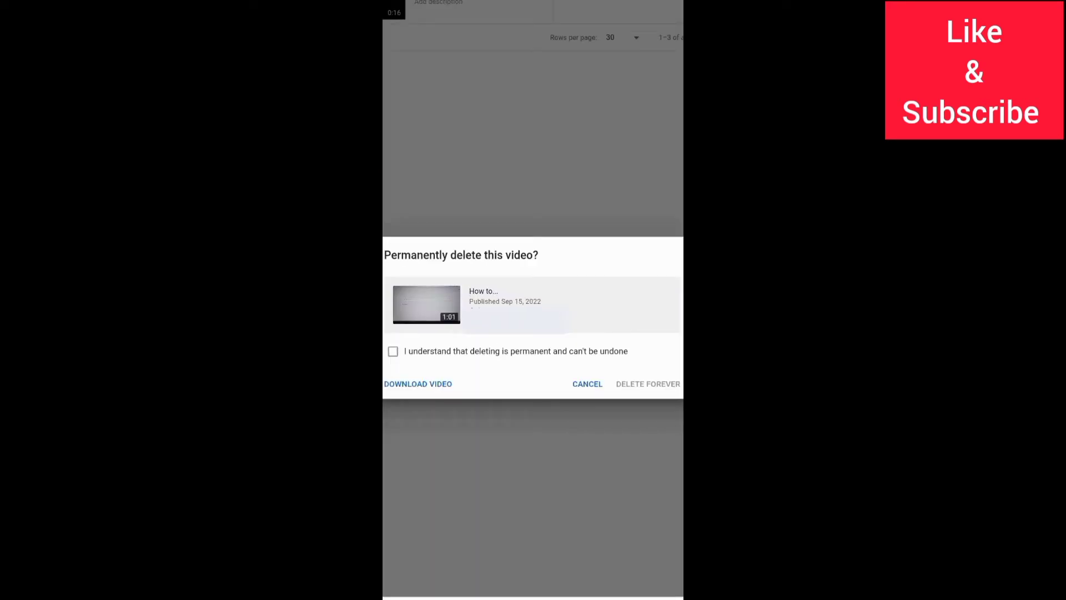
left_click(392, 351)
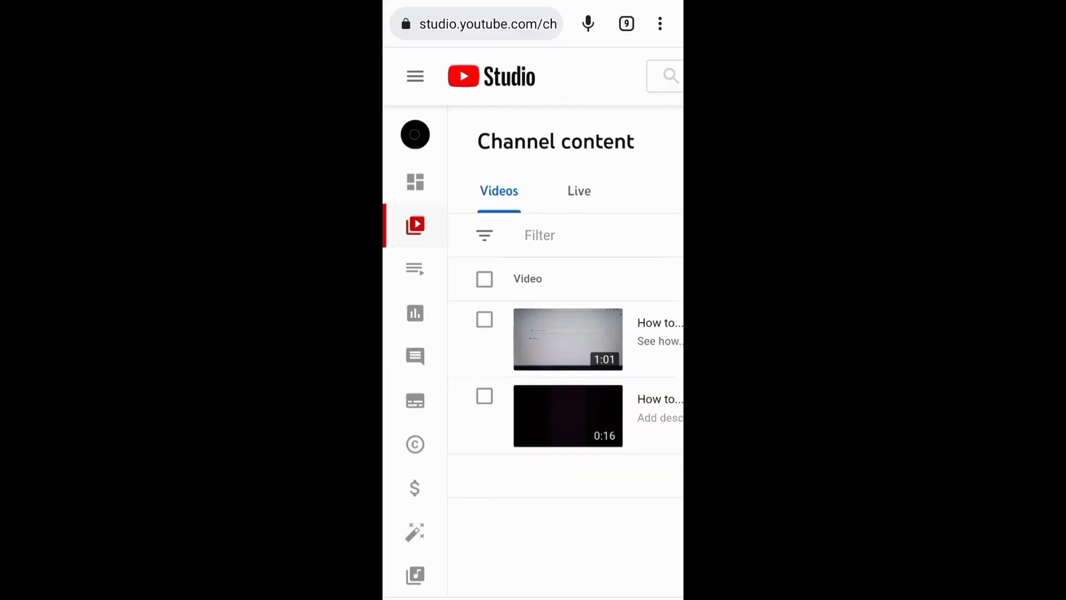
- Select the first video and reach its More actions Delete forever confirmation with 'I understand' ticked
left_click(484, 320)
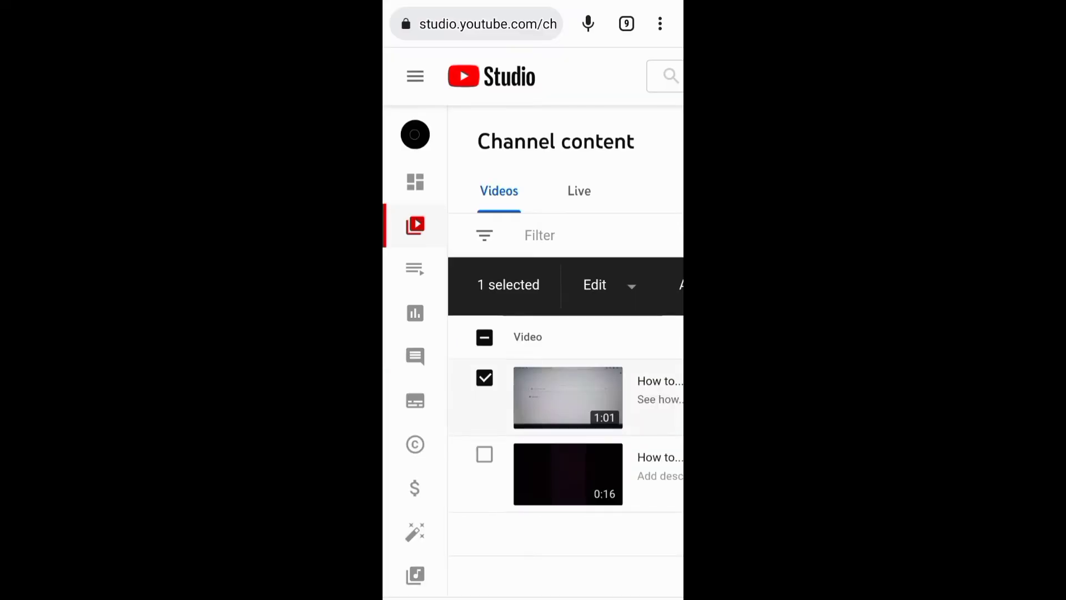
scroll(533, 375, "right", 5)
left_click(555, 288)
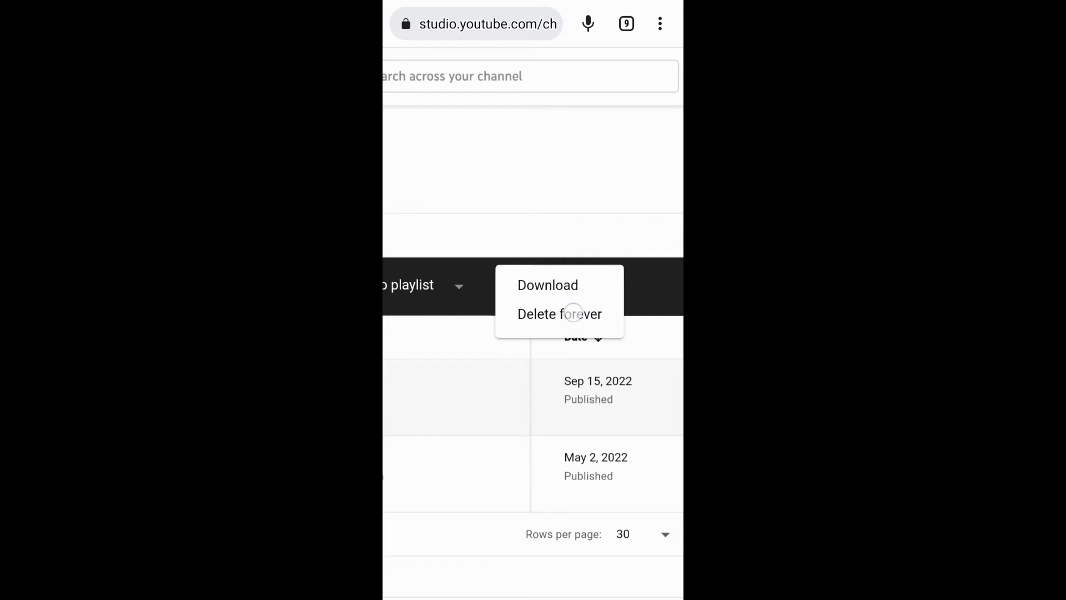
left_click(574, 313)
left_click(399, 349)
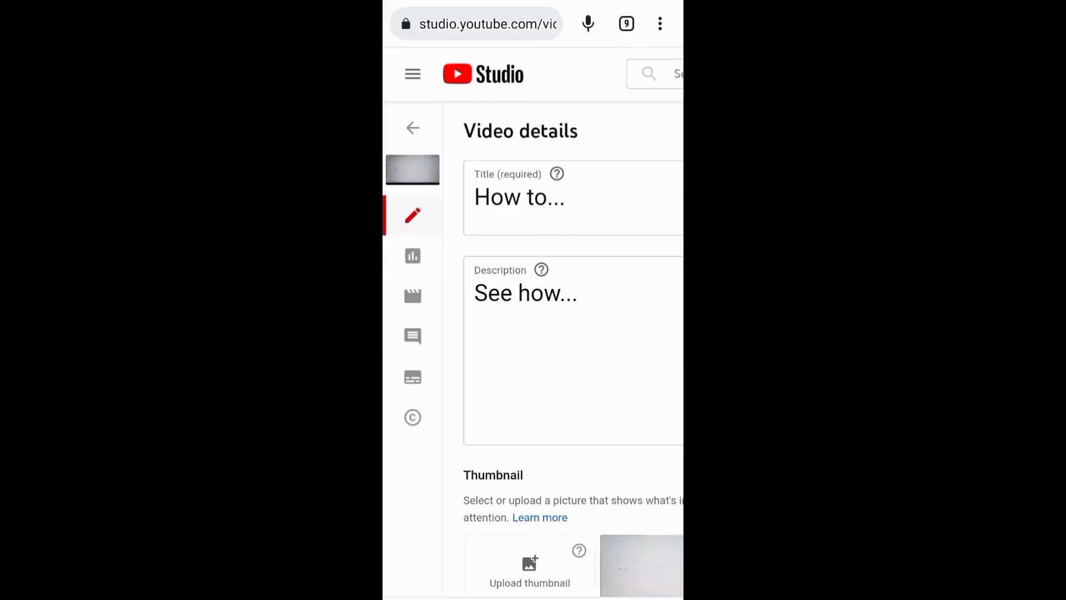
scroll(534, 334, "right", 5)
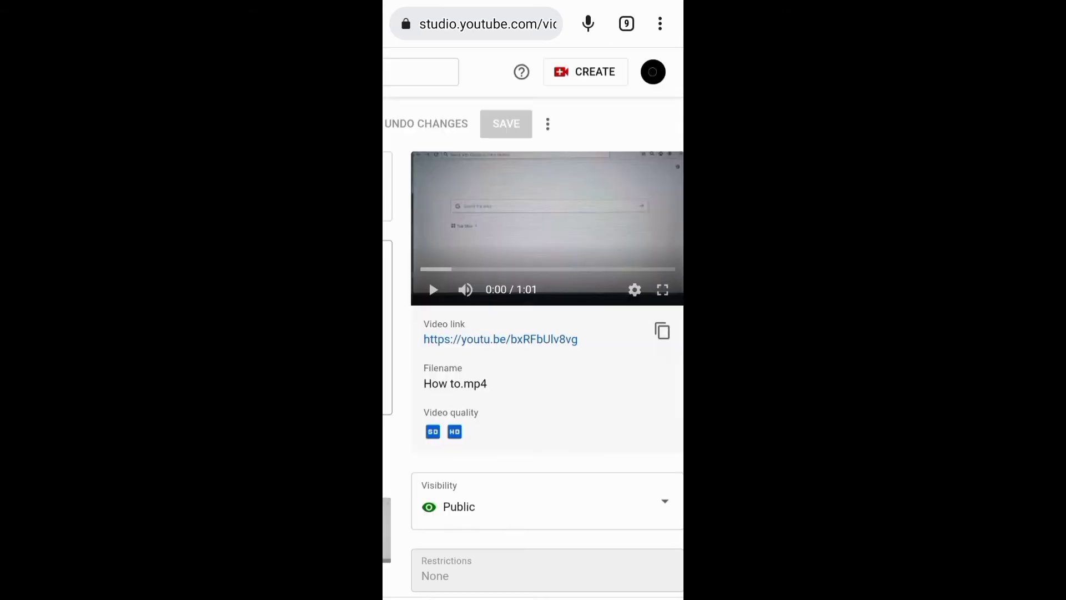
- From the video details Options menu, choose Delete and tick the 'I understand' acknowledgement
left_click_drag(547, 123, 548, 152)
left_click(547, 124)
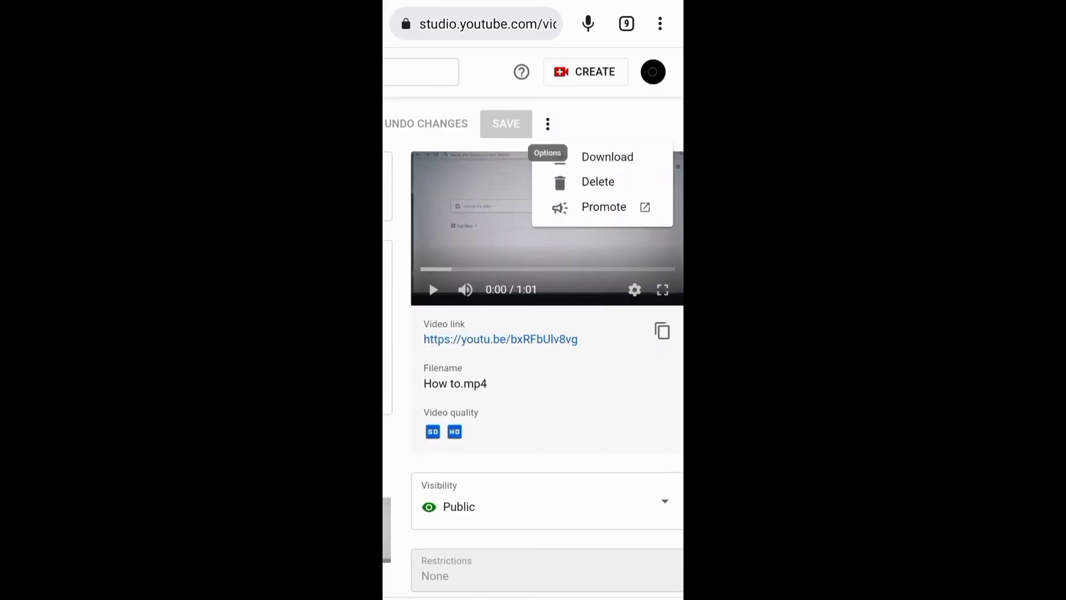
left_click(598, 182)
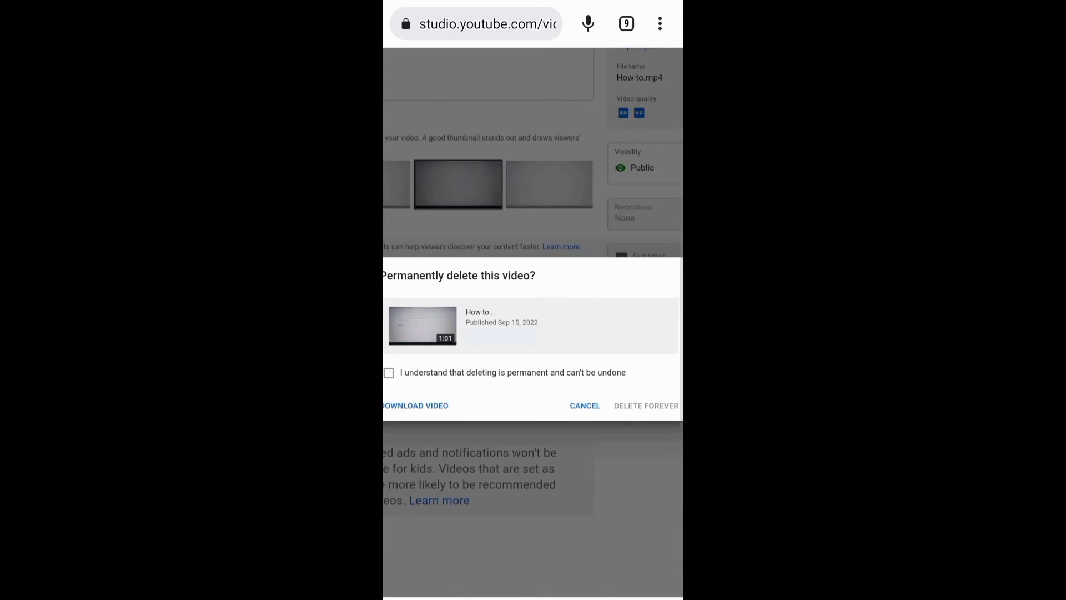
left_click(400, 374)
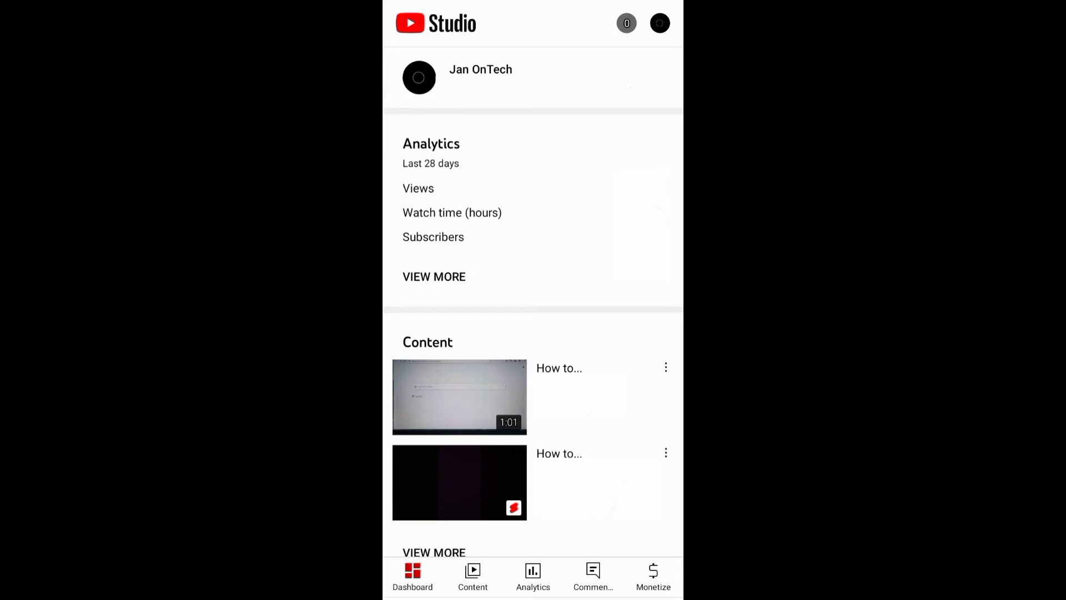
- In the Content video list, bring up the Delete confirmation for the 1:01 video
left_click(473, 576)
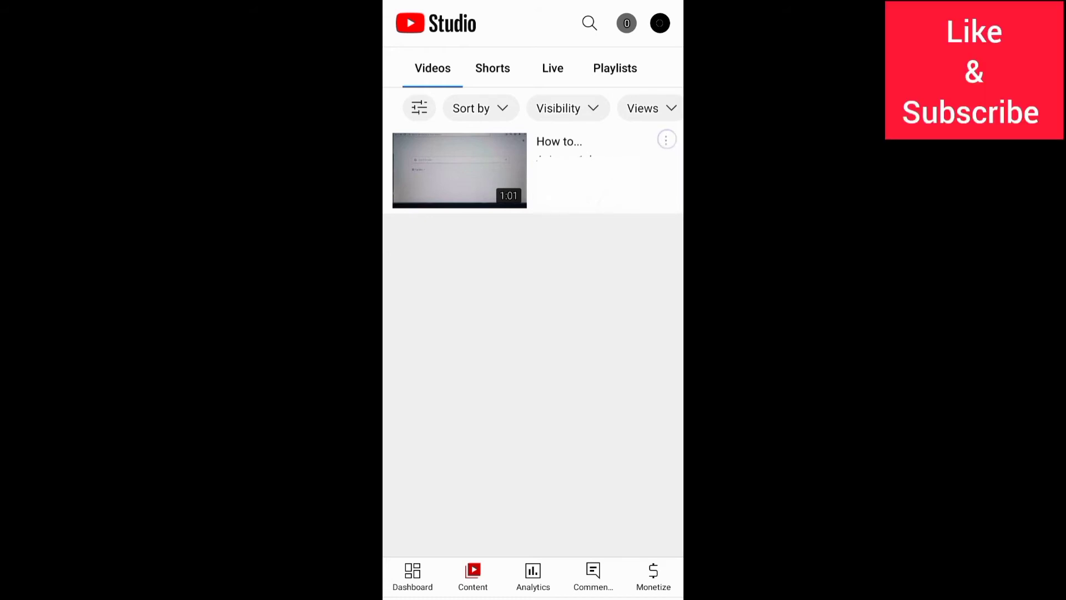
left_click(666, 140)
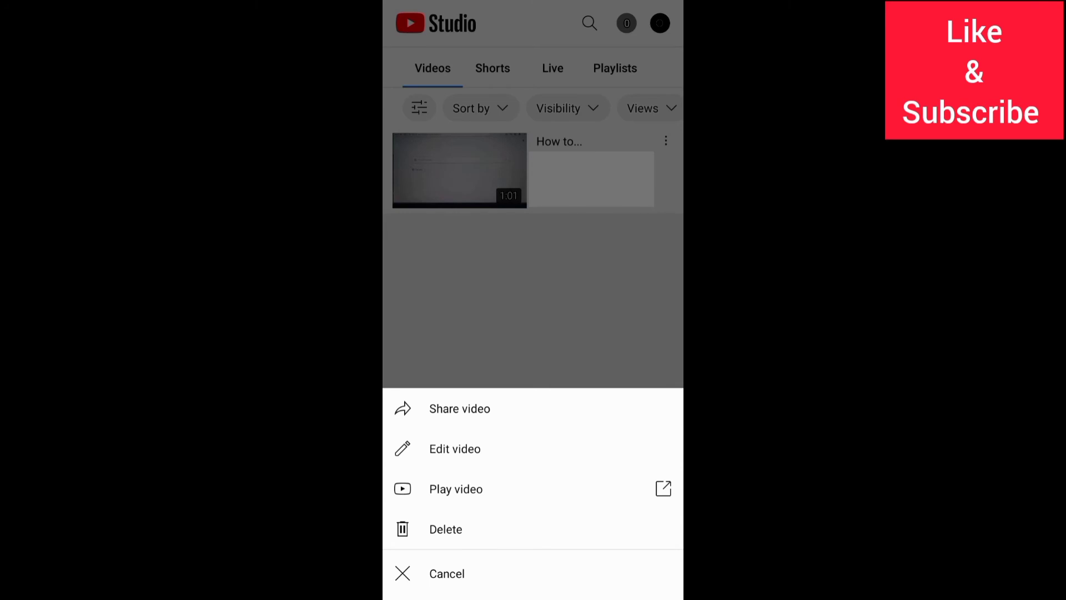
left_click(480, 531)
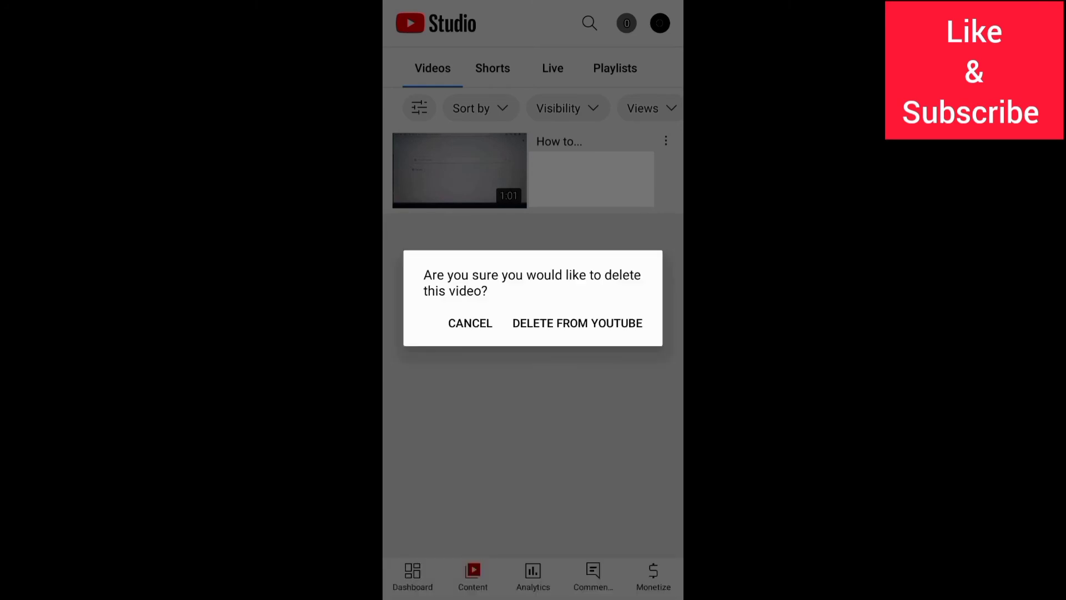
- From Edit video's More options, request the 'Delete from YouTube' confirmation for the video
left_click(498, 452)
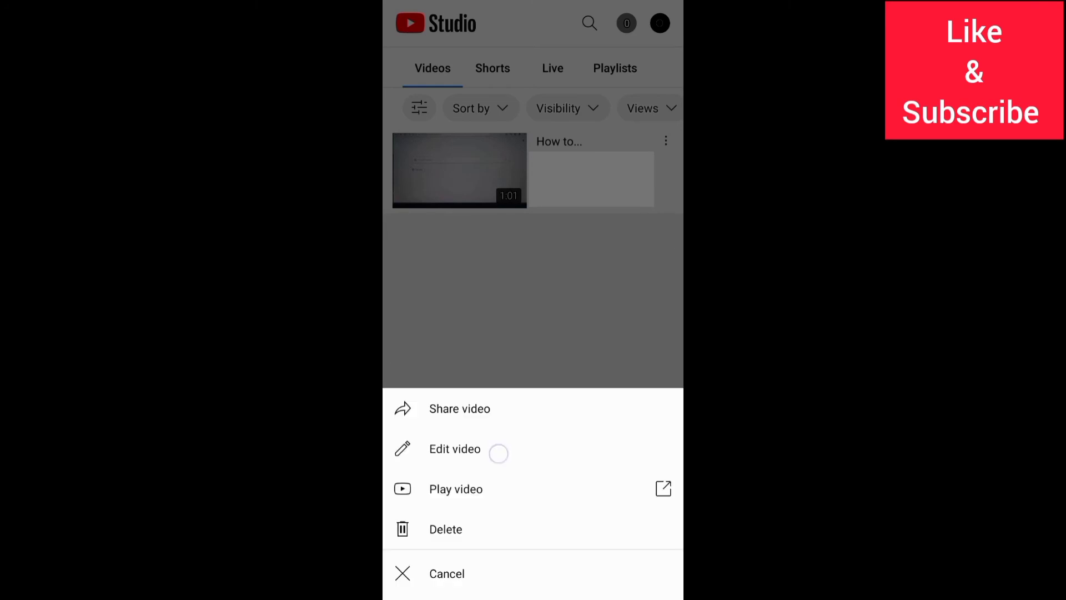
left_click(487, 505)
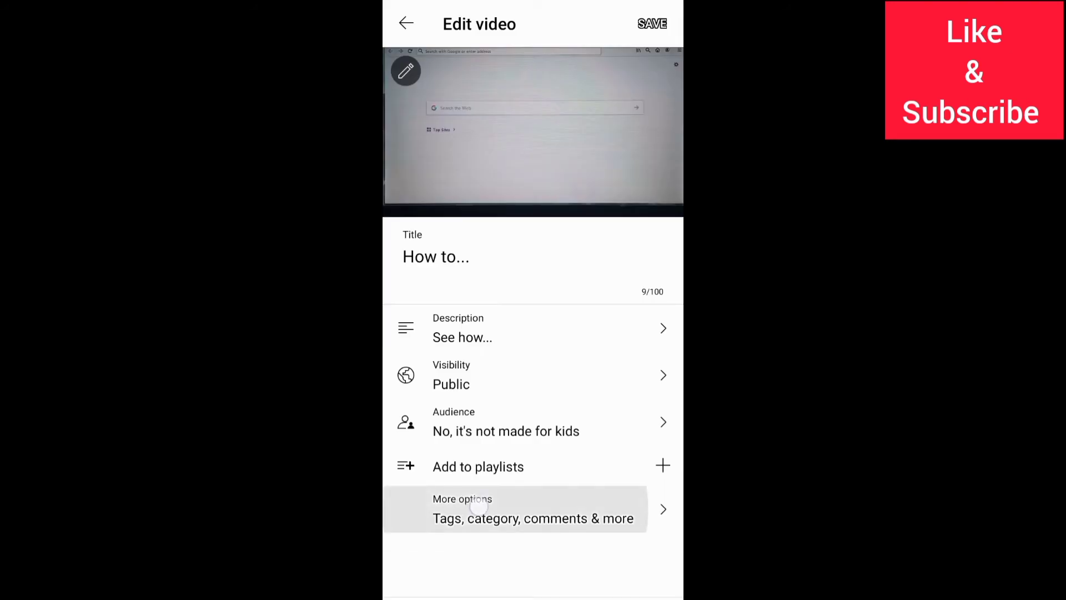
left_click(550, 401)
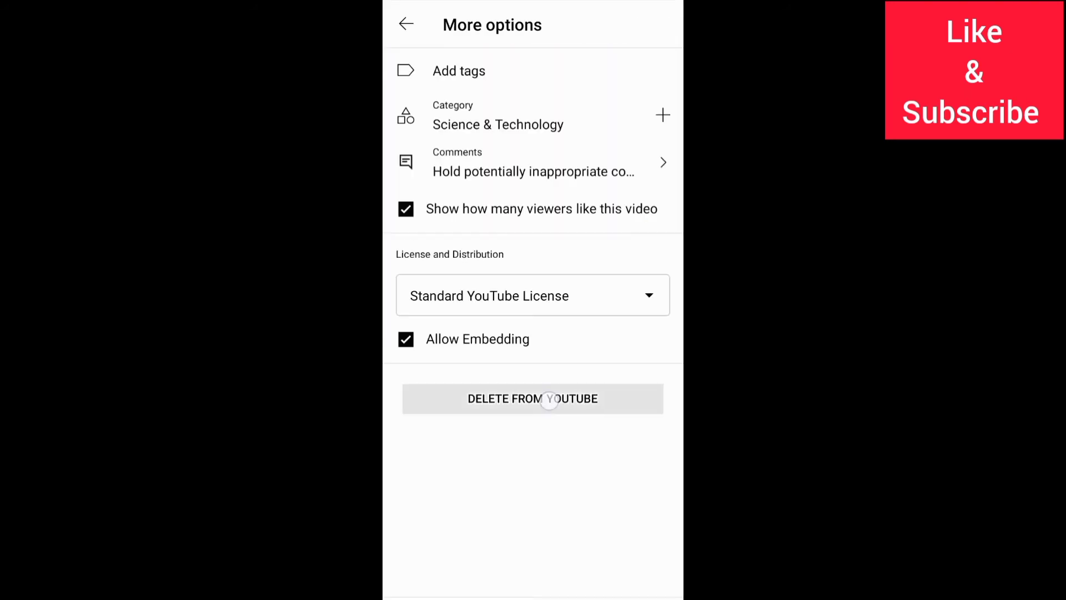